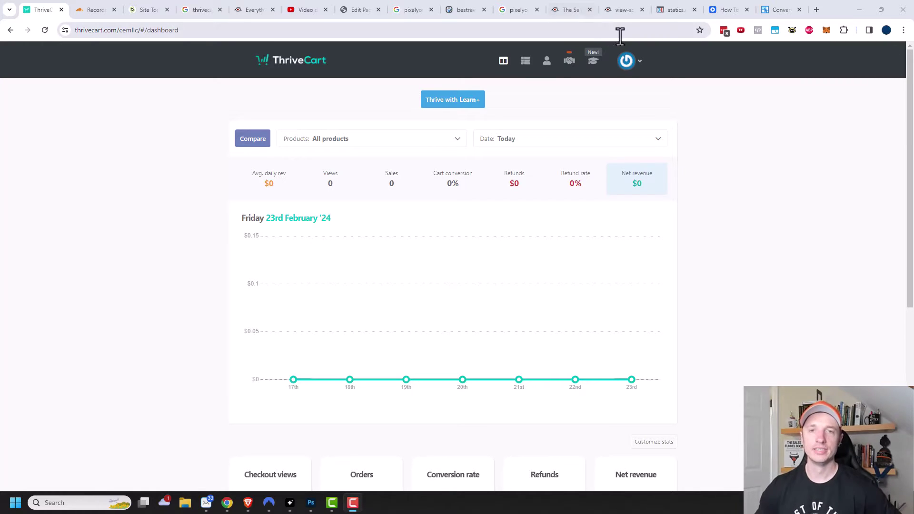
- Go to Products and open the Coupons list showing existing coupons
click(524, 69)
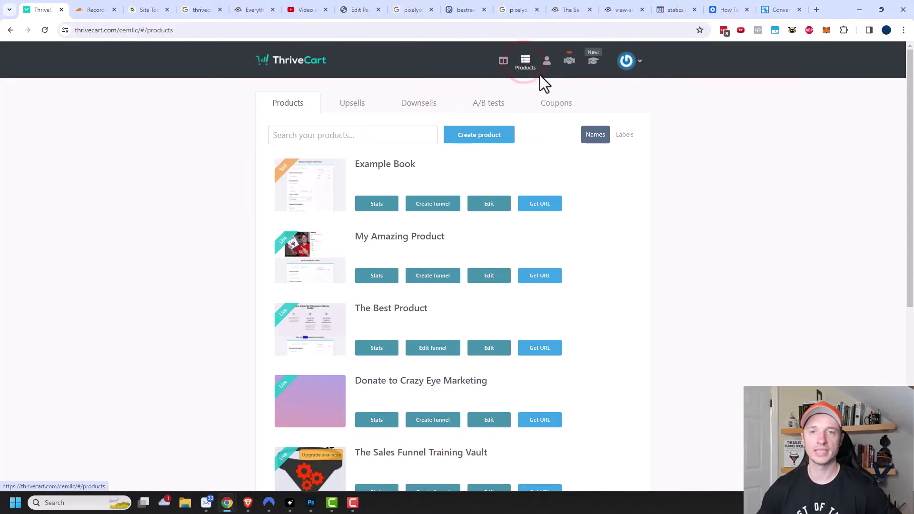
click(561, 117)
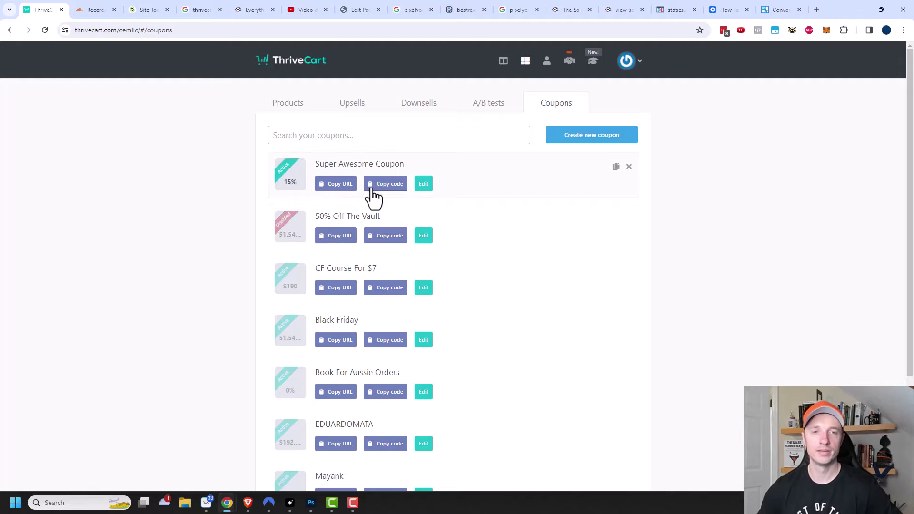
- Start a new coupon named 'Really descriptive coupon name' with code SUPERSPECIAL
click(582, 143)
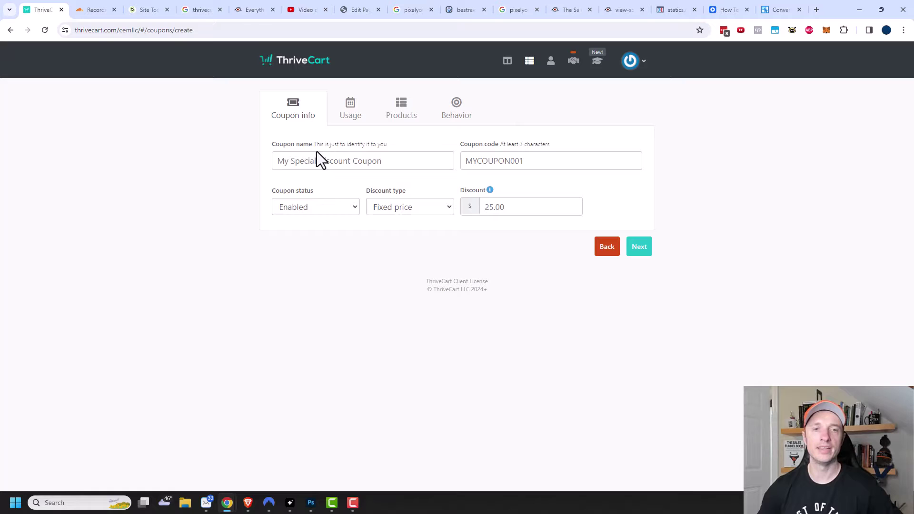
click(390, 161)
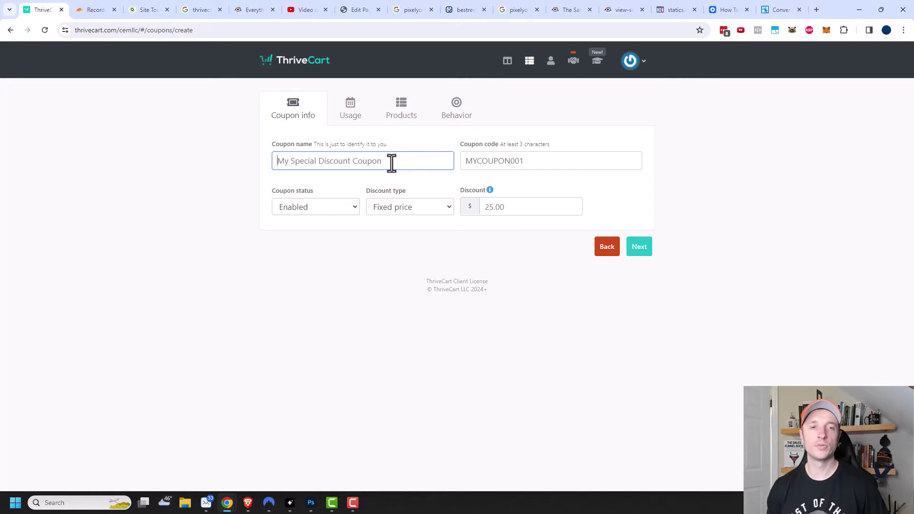
text(Really descriptive coupon name)
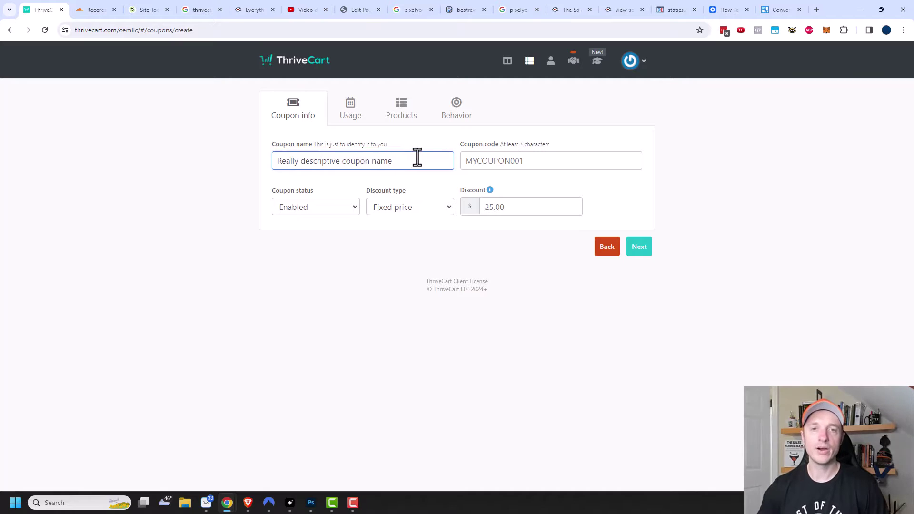
click(494, 164)
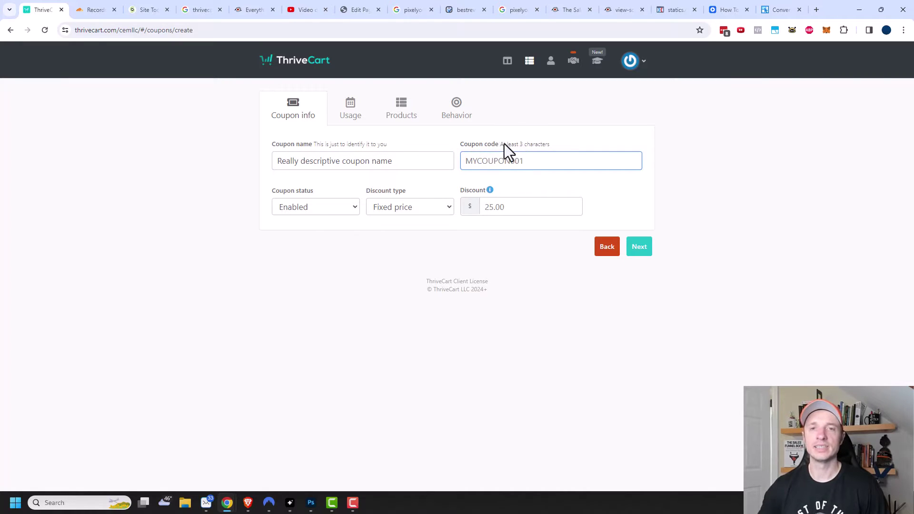
text(SUPERSPECIAL)
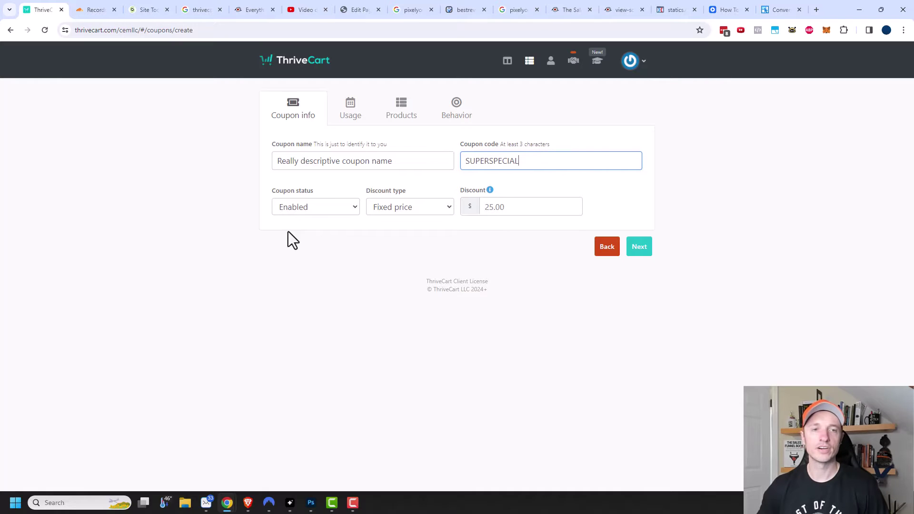
- Keep the coupon Enabled as a fixed-price discount and set the amount to 50
click(313, 209)
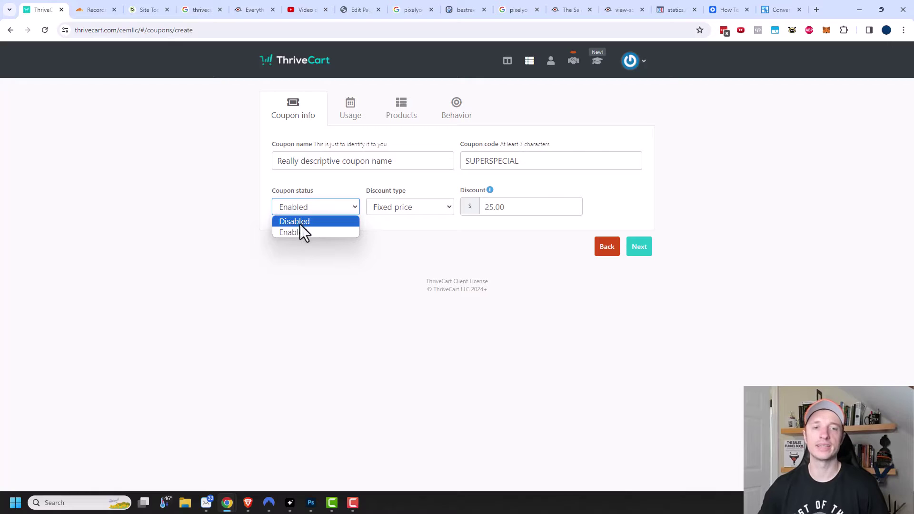
click(305, 236)
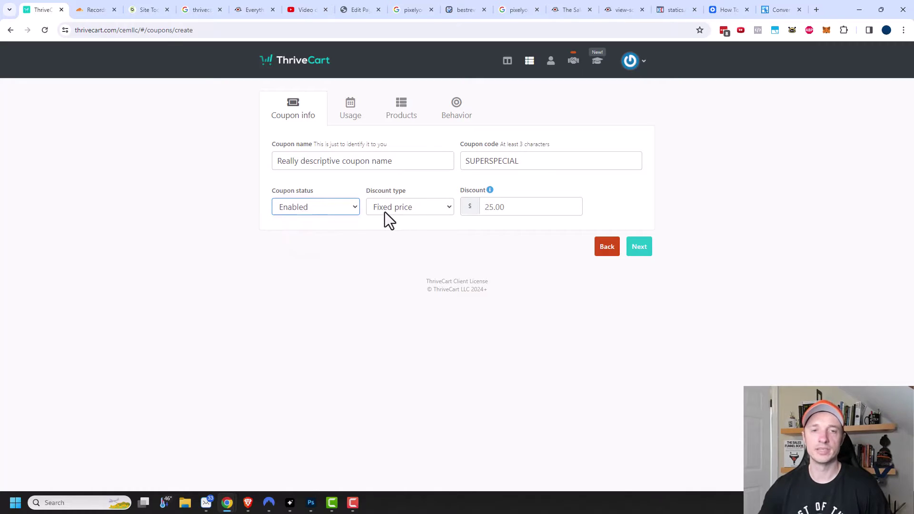
click(399, 213)
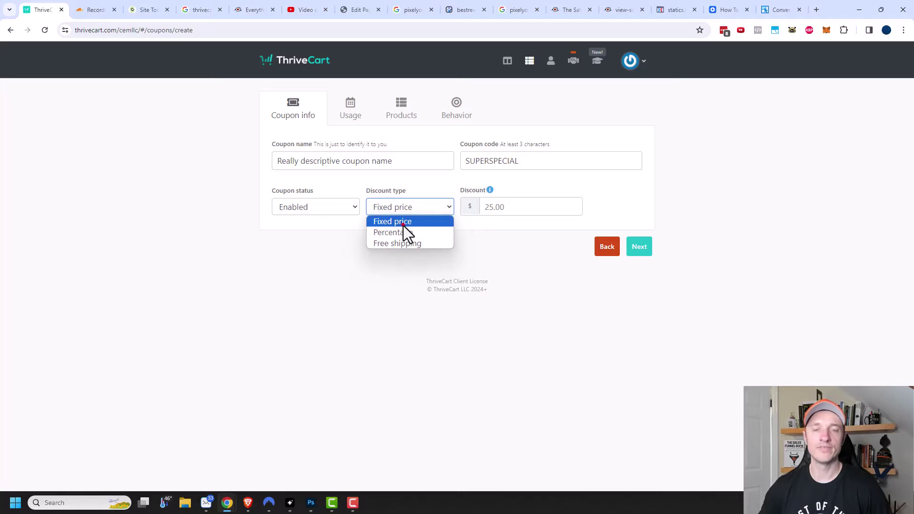
click(404, 225)
double_click(513, 207)
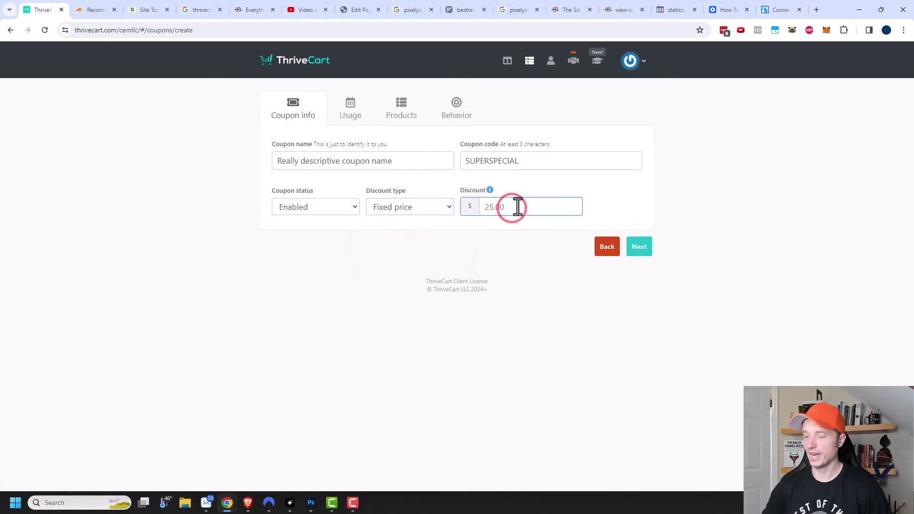
text(50)
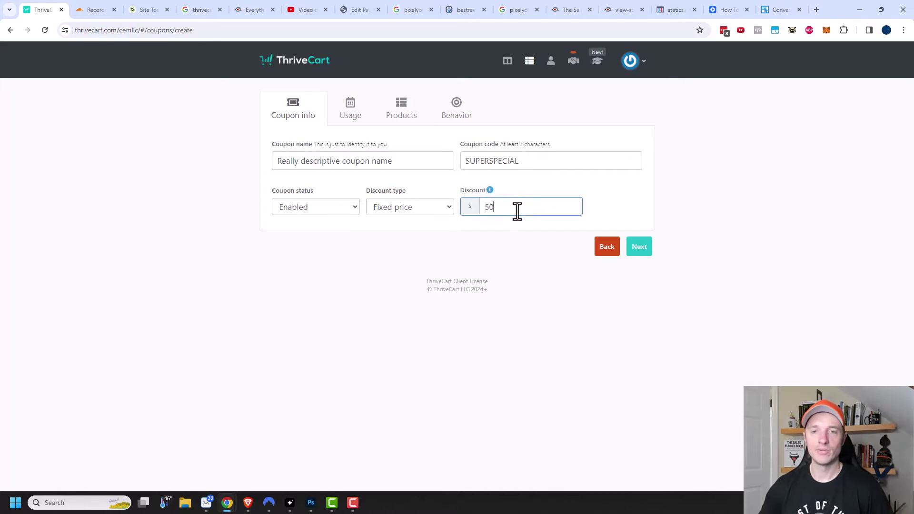
click(643, 246)
- On the Usage step, set redemption to start Immediately and last until disabled or deleted
click(643, 247)
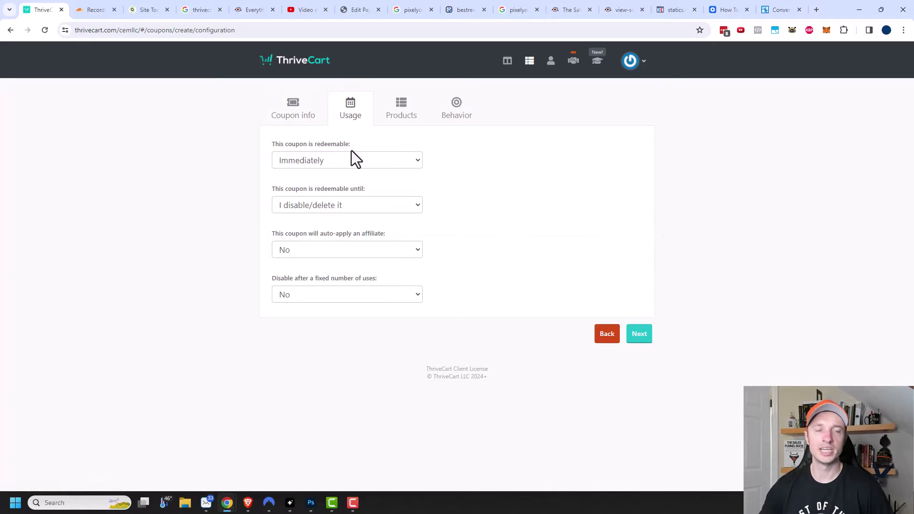
click(331, 164)
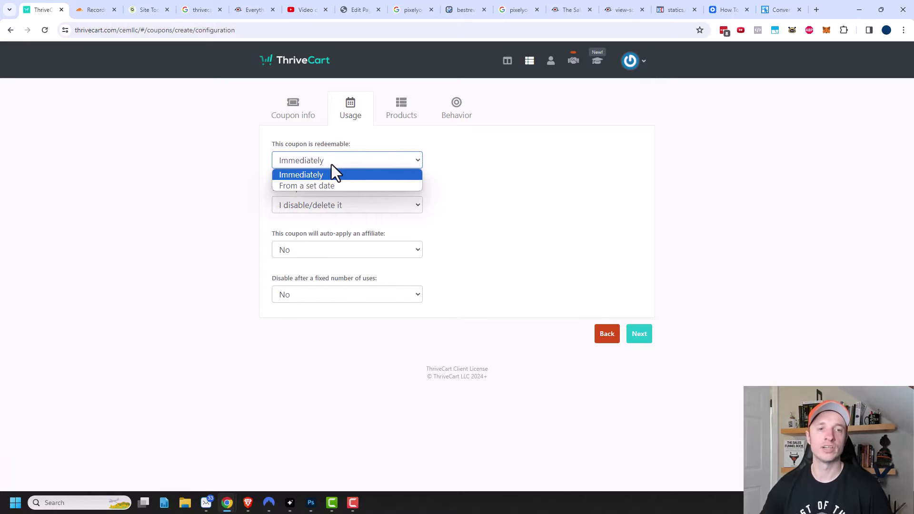
click(317, 187)
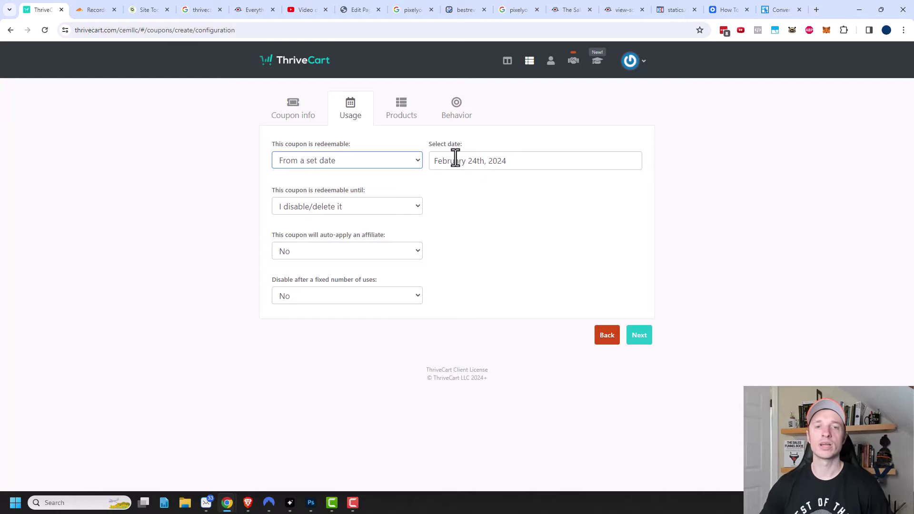
click(405, 161)
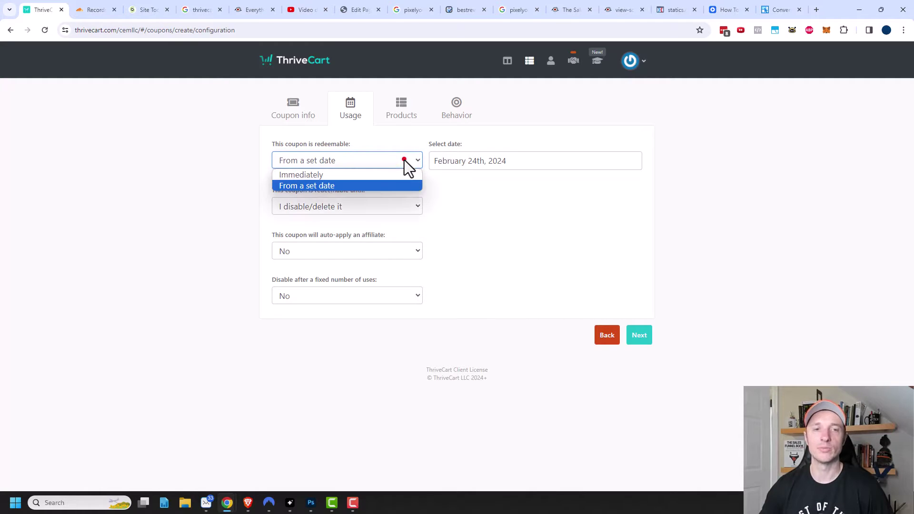
click(341, 175)
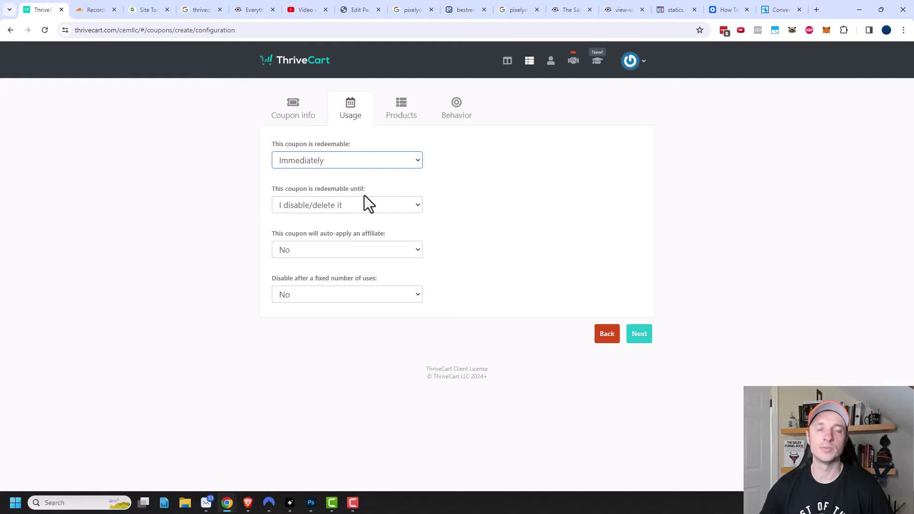
click(367, 210)
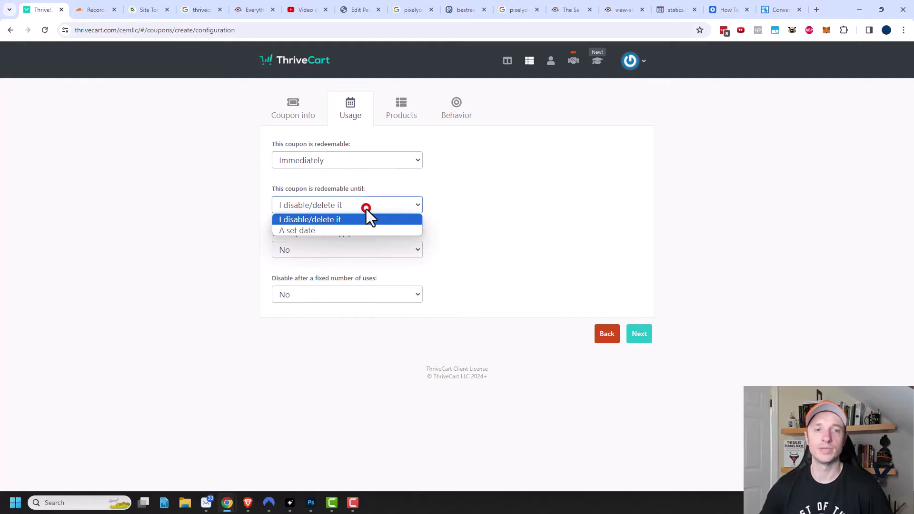
click(352, 229)
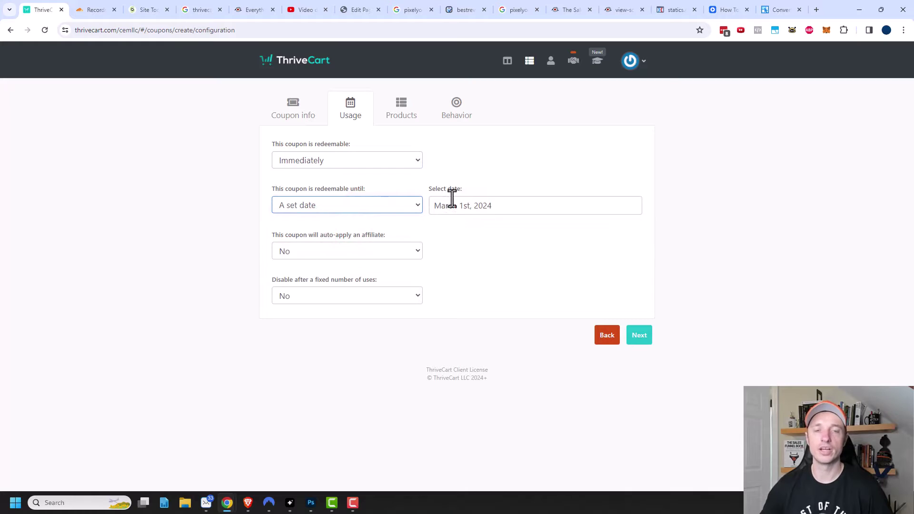
click(356, 208)
click(345, 220)
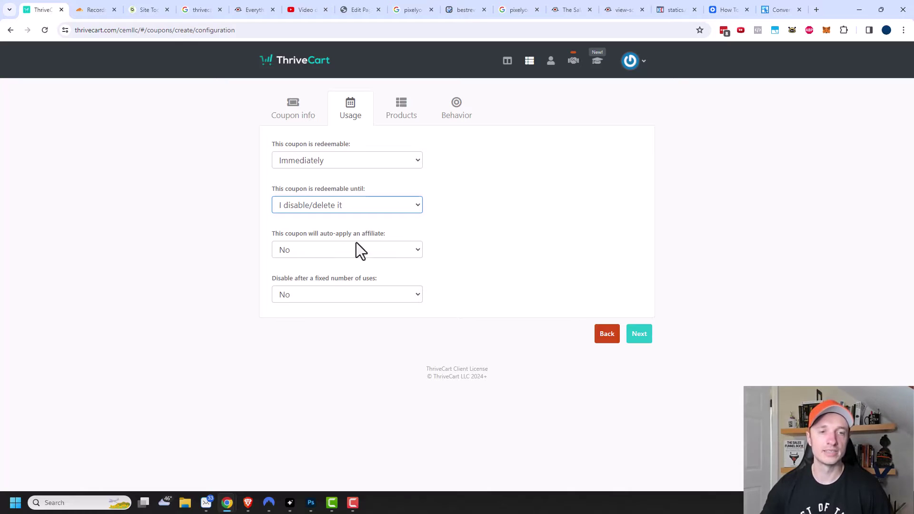
- Auto-apply the affiliate matching 'test' to every sale made with the coupon
click(295, 258)
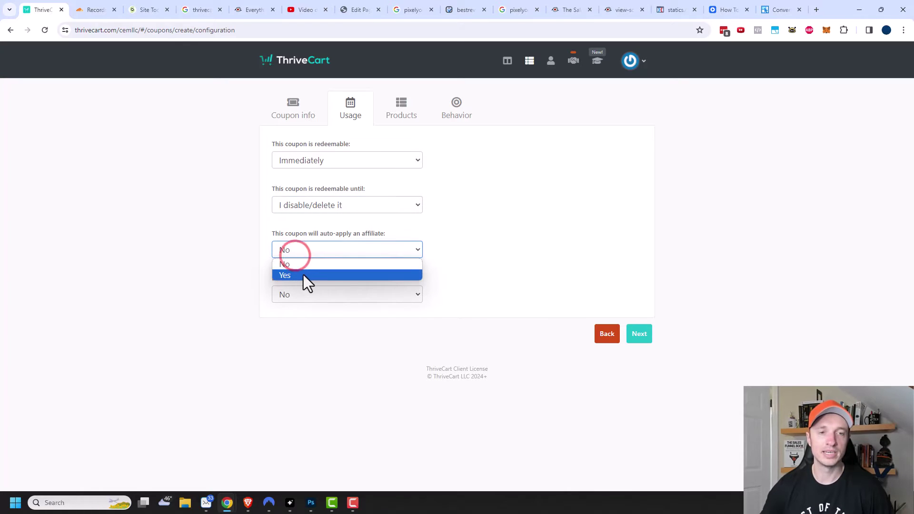
click(299, 276)
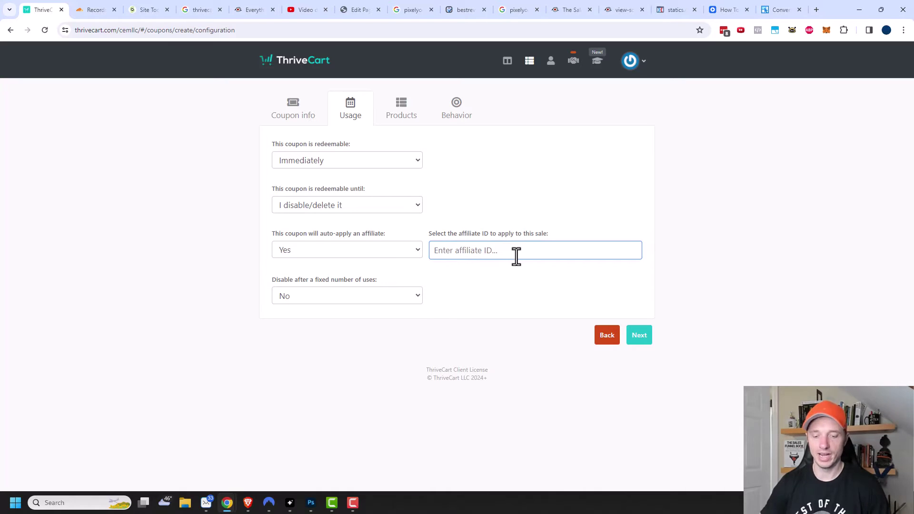
text(test)
click(458, 285)
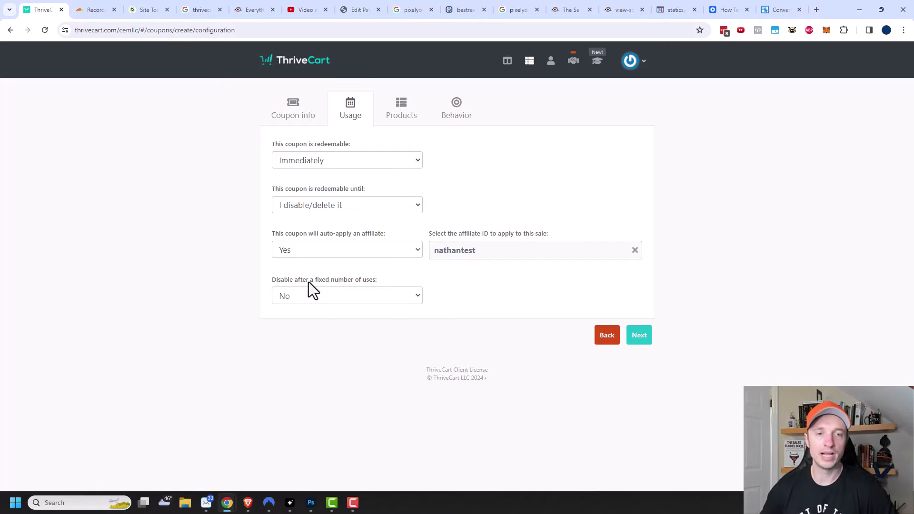
- Try a 10-use limit, then set 'Disable after a fixed number of uses' back to No
click(381, 298)
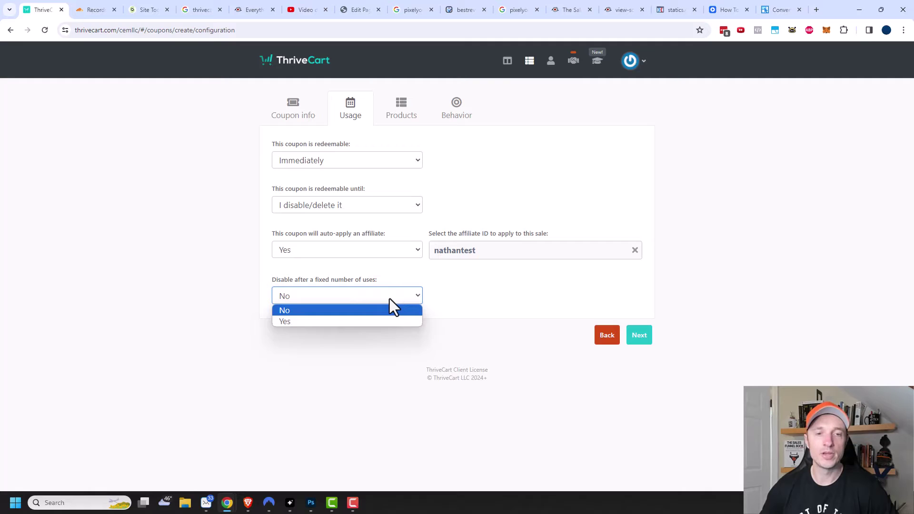
click(363, 322)
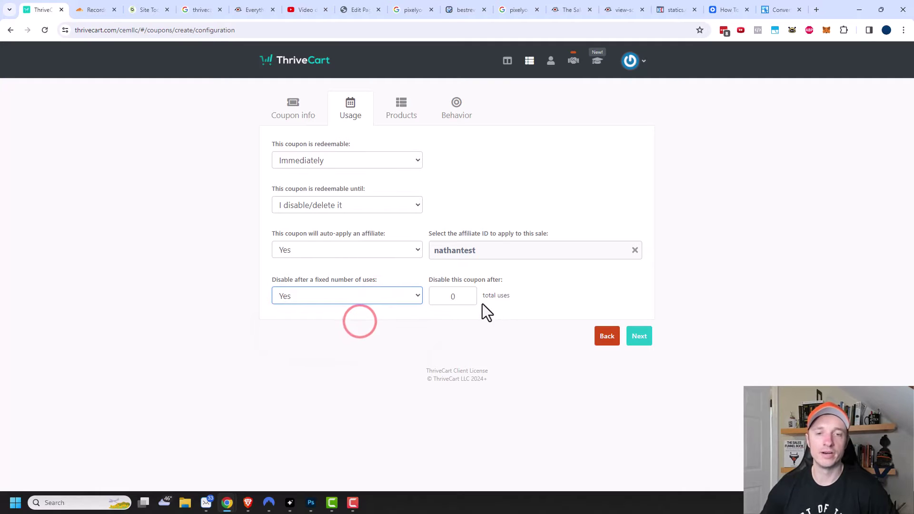
double_click(467, 298)
text(10)
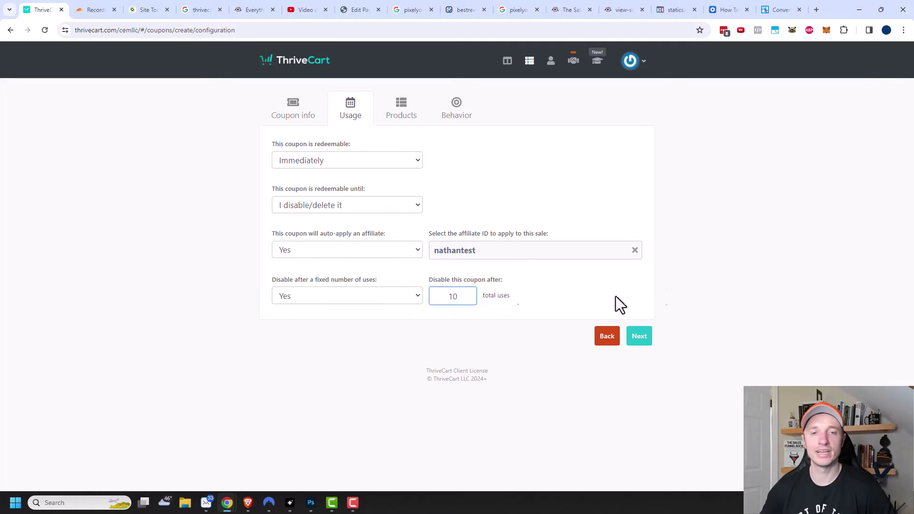
click(401, 301)
click(382, 309)
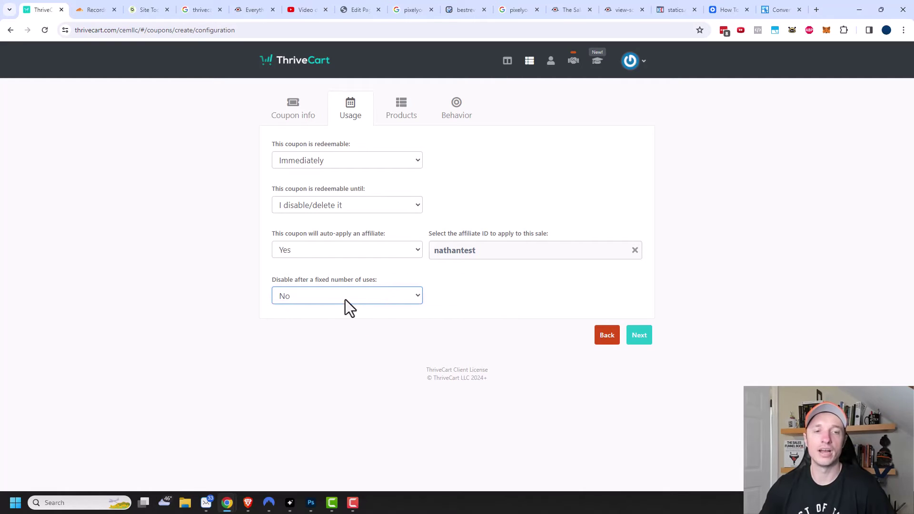
- On the Products step, make the coupon apply to Specific products
click(640, 340)
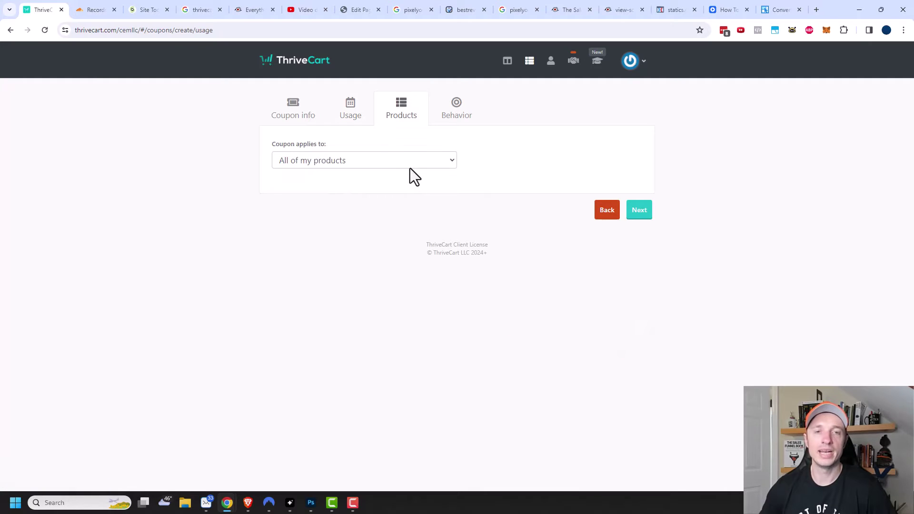
click(390, 165)
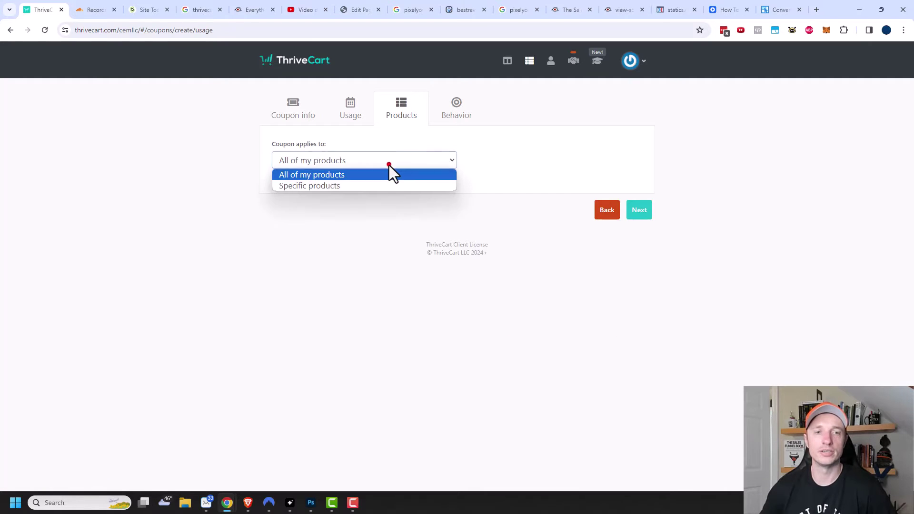
click(390, 165)
click(352, 163)
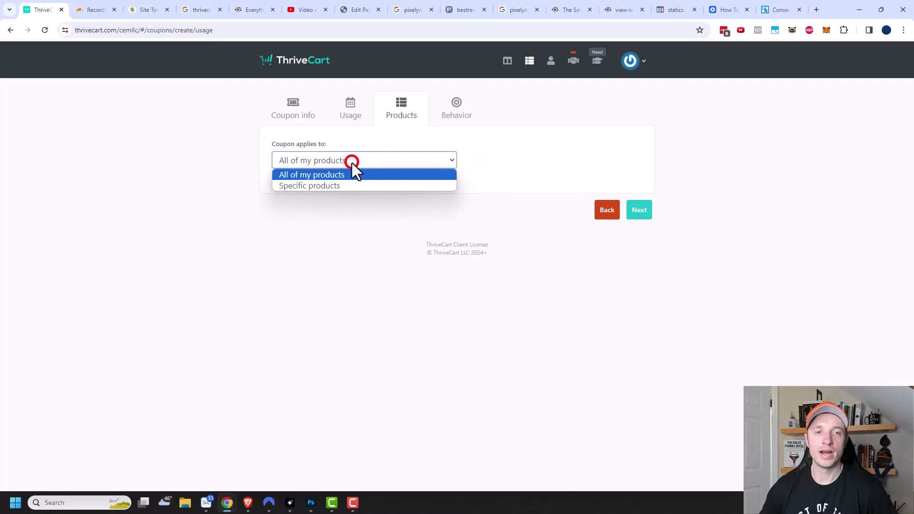
click(313, 186)
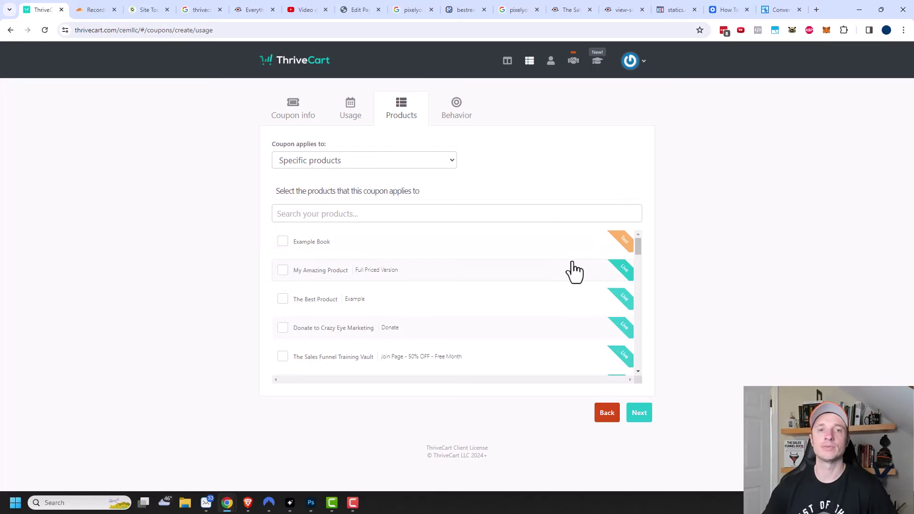
- Tick My Amazing Product, unticking Pay your own price, Split pay and Subscription options
click(283, 270)
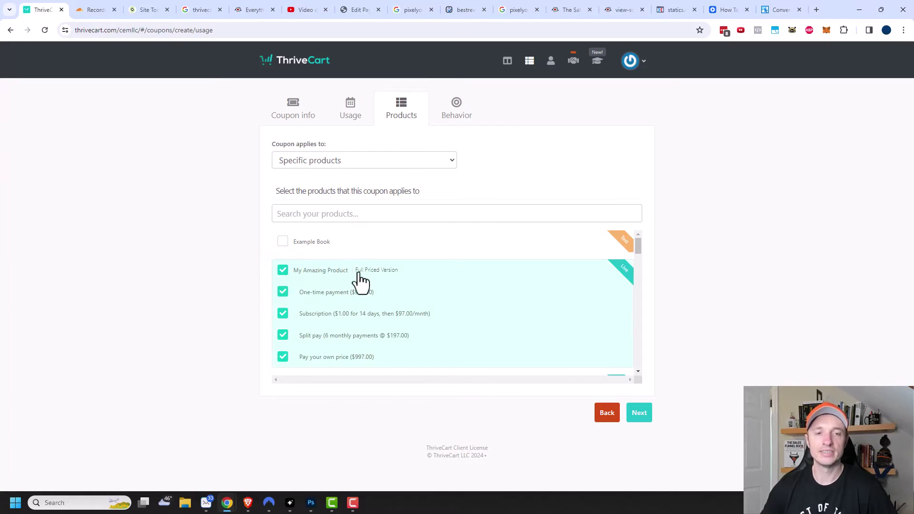
scroll(415, 283, down, 1)
scroll(379, 284, up, 1)
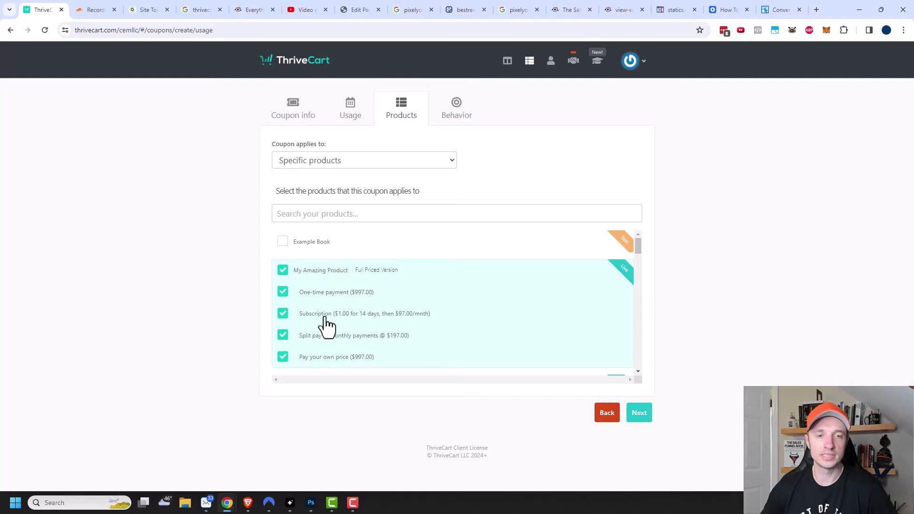
click(283, 357)
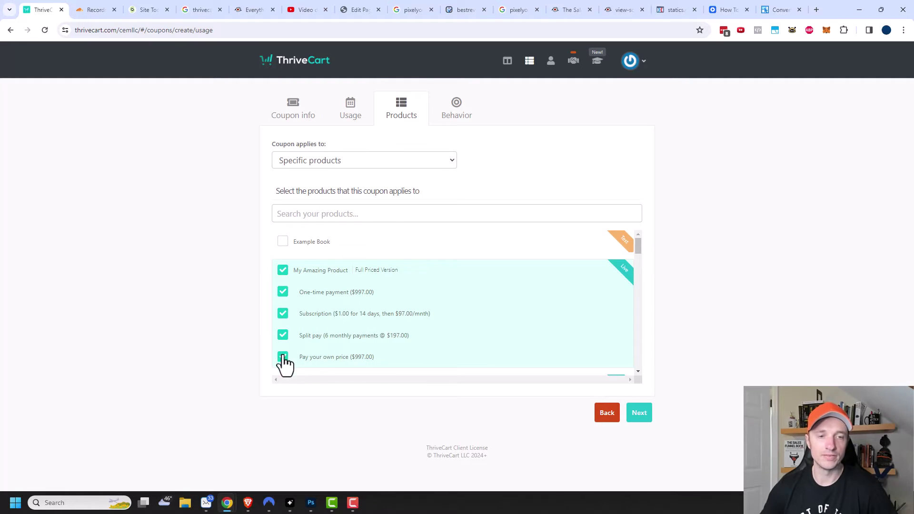
click(283, 336)
click(283, 314)
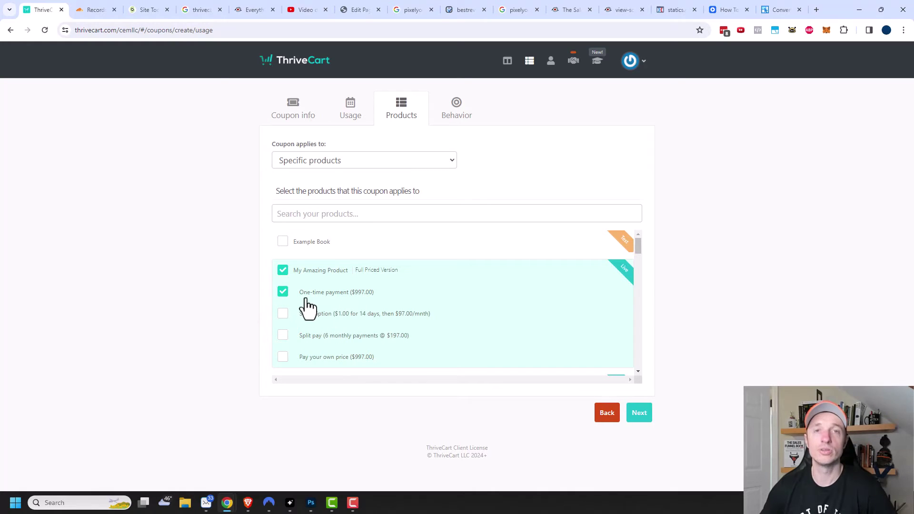
- Briefly tick The Best Product, then untick it so only One-time payment remains
scroll(337, 306, down, 1)
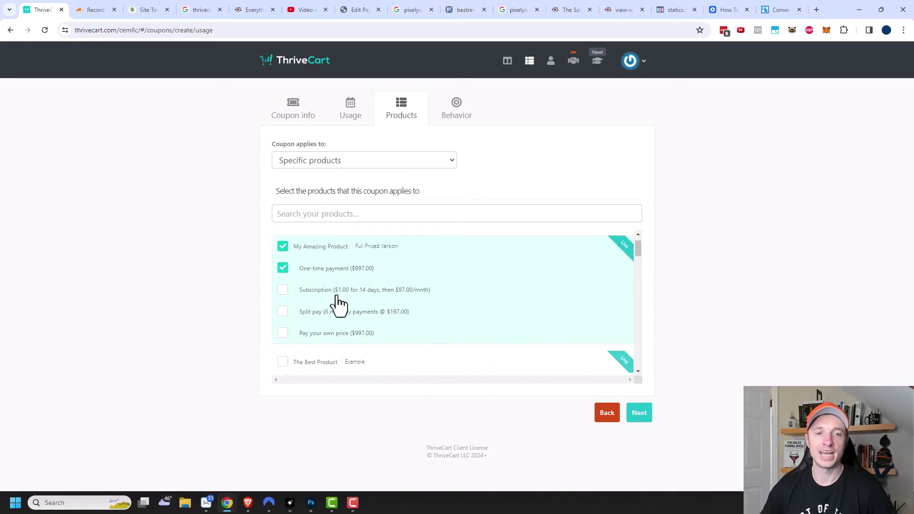
scroll(362, 302, down, 1)
scroll(363, 287, up, 1)
scroll(327, 312, down, 1)
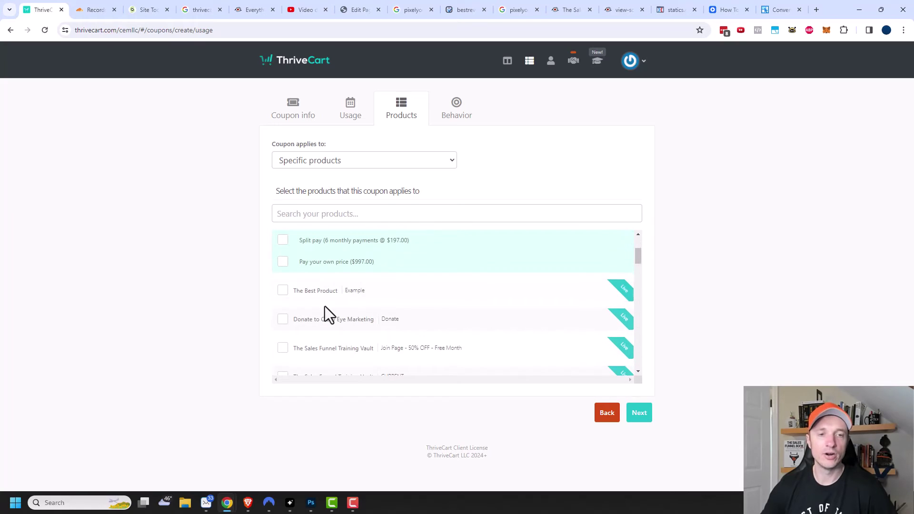
click(283, 291)
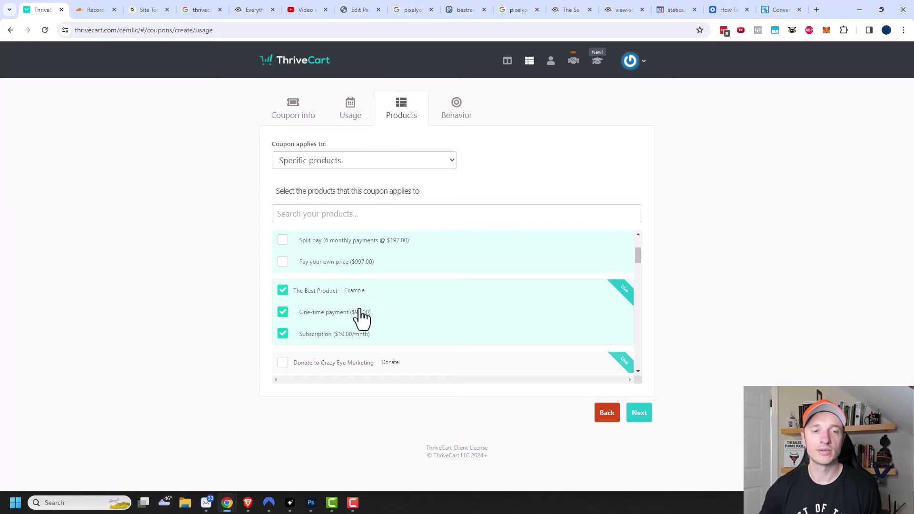
click(283, 292)
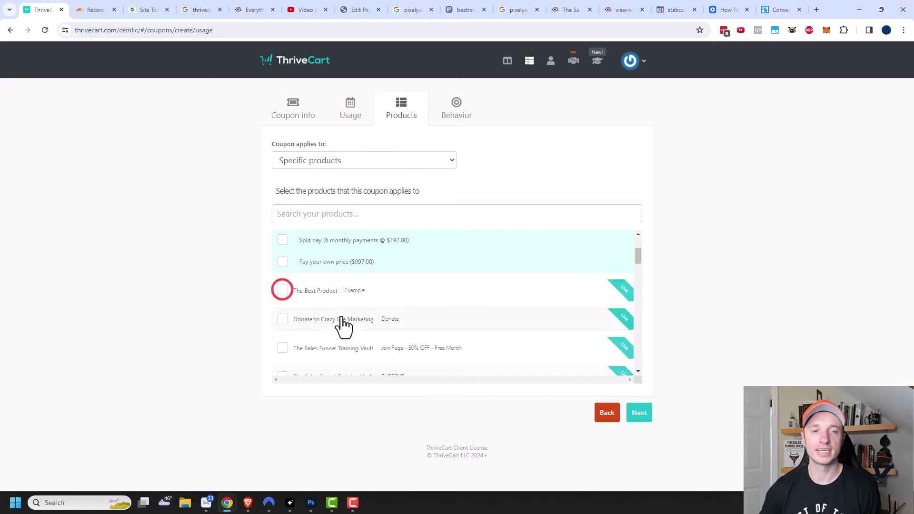
scroll(341, 333, up, 2)
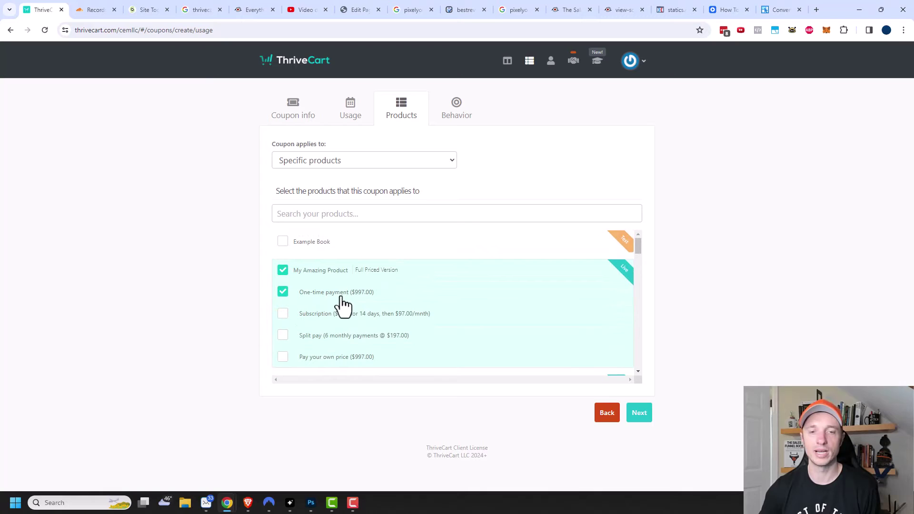
- On the Behavior step, add a new rule using ActiveCampaign
click(638, 414)
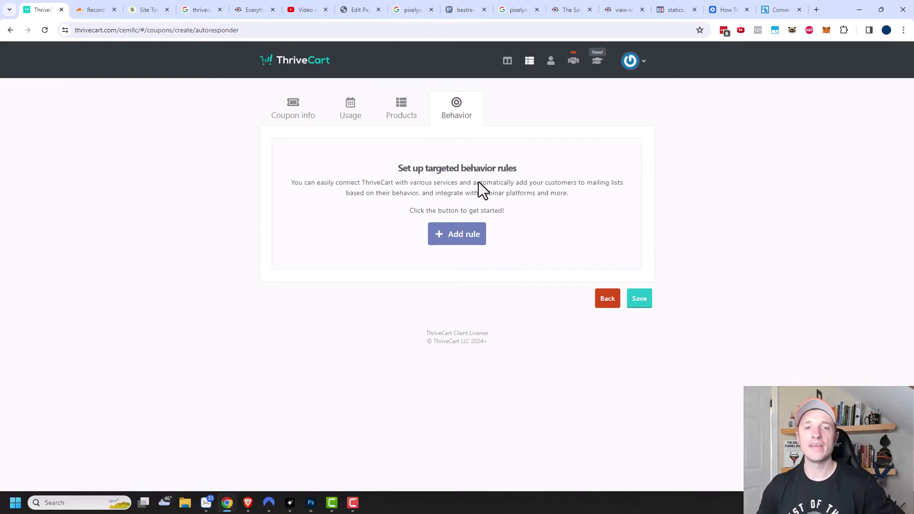
click(466, 245)
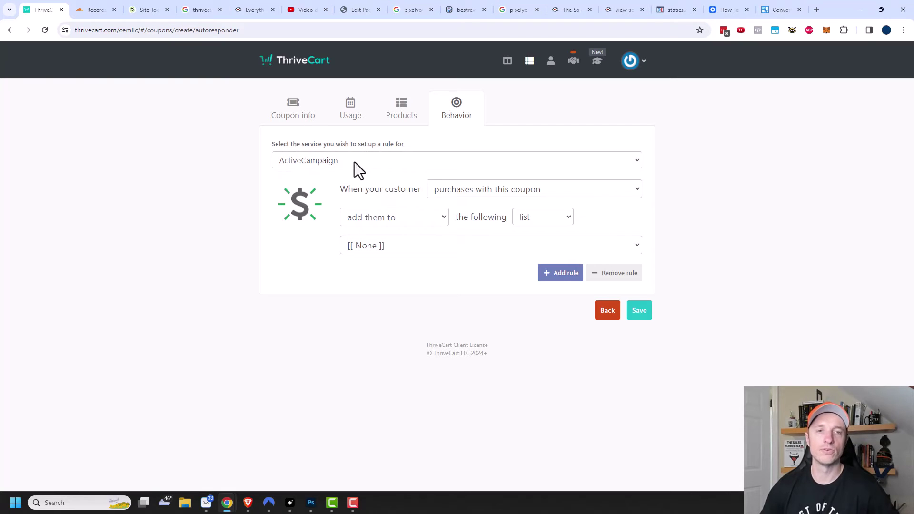
click(341, 162)
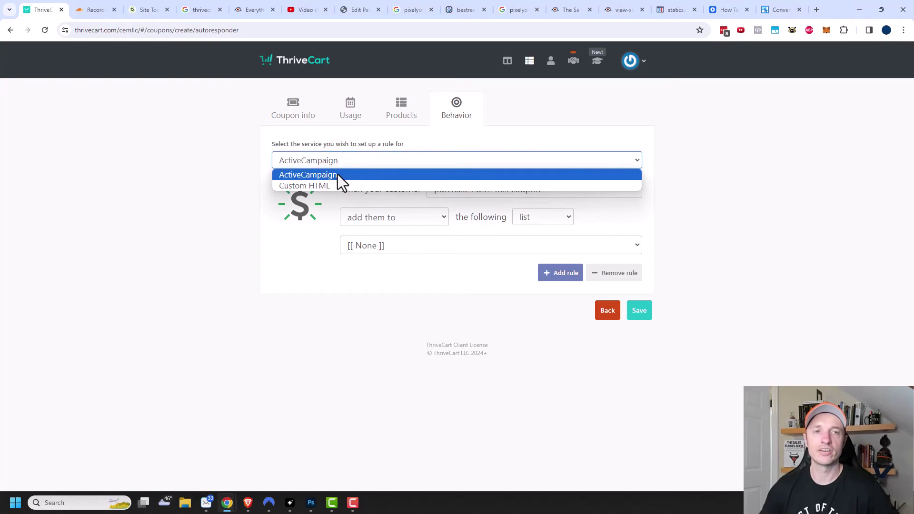
click(333, 174)
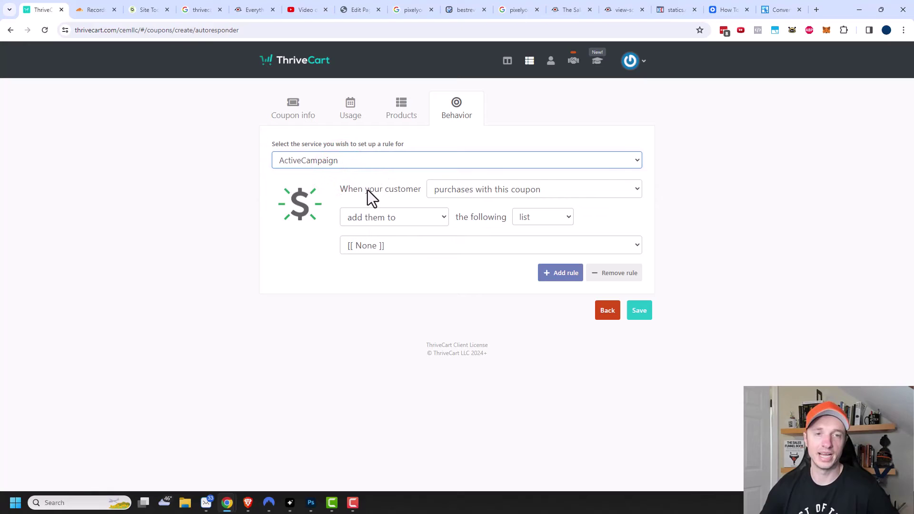
- Set the rule to add customers who purchase with this coupon to a list
click(524, 189)
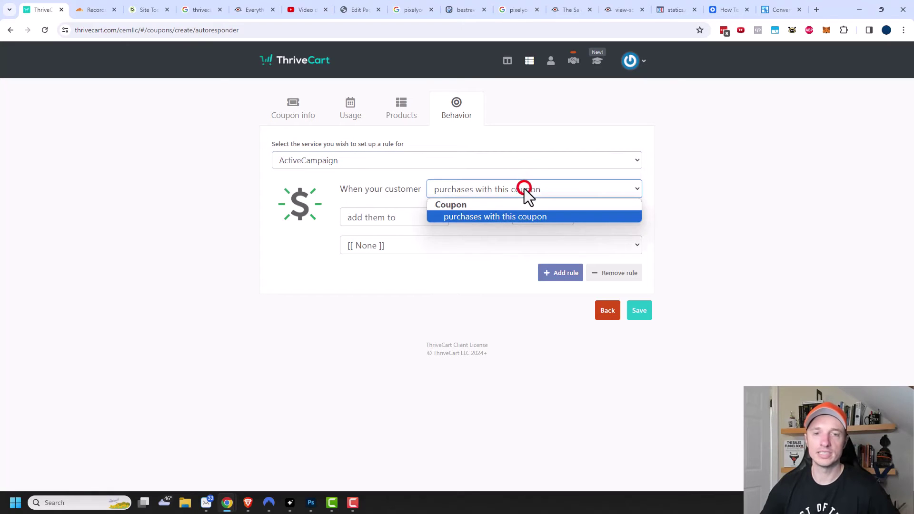
click(522, 217)
click(409, 218)
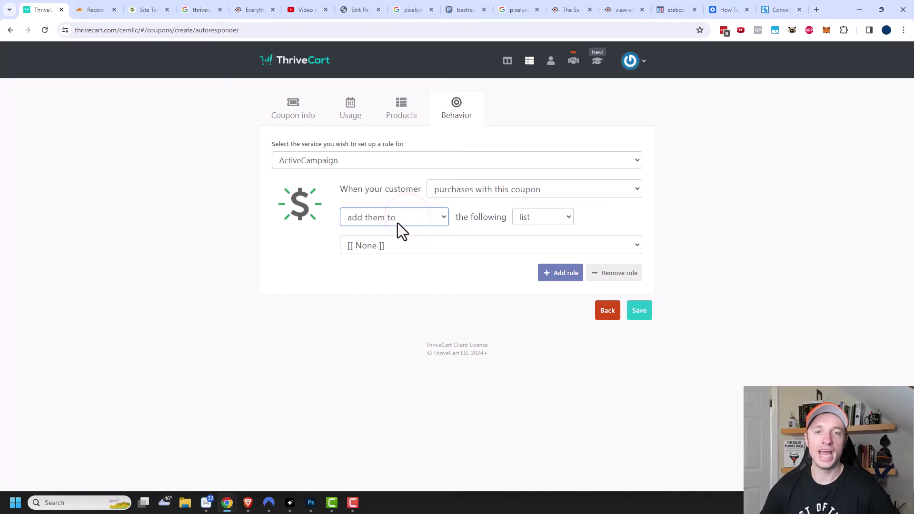
click(372, 218)
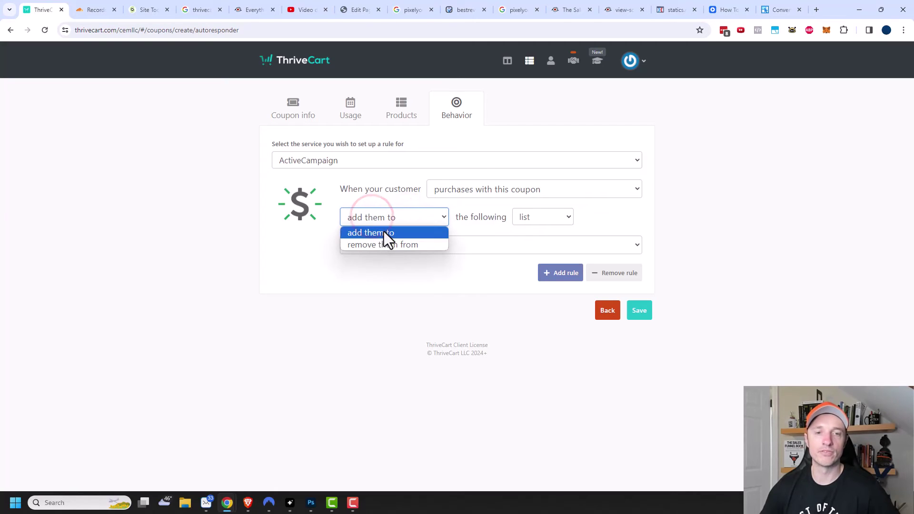
click(385, 232)
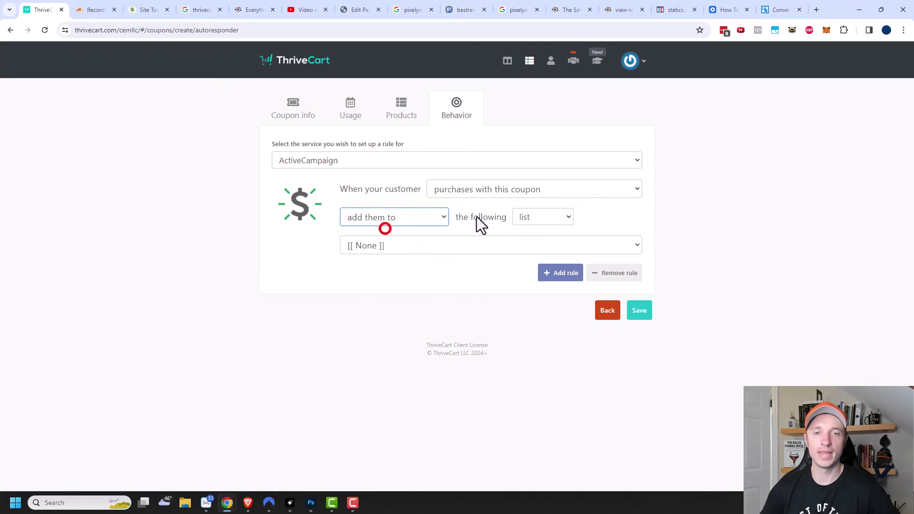
click(543, 216)
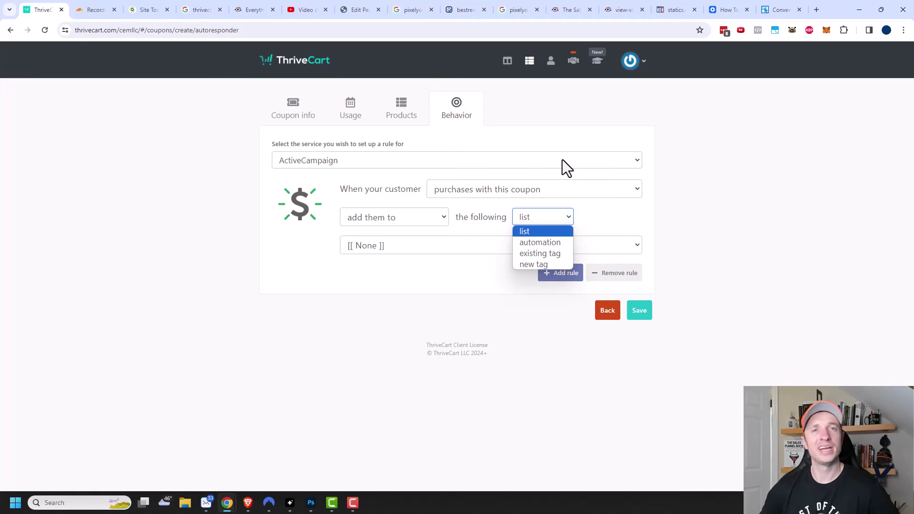
click(618, 223)
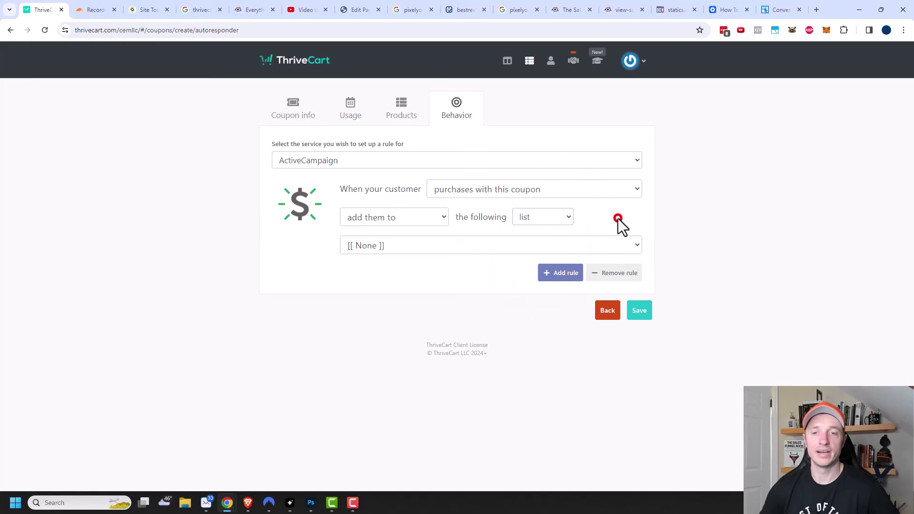
- Save the coupon and copy its auto-apply URL for My Amazing Product
click(649, 316)
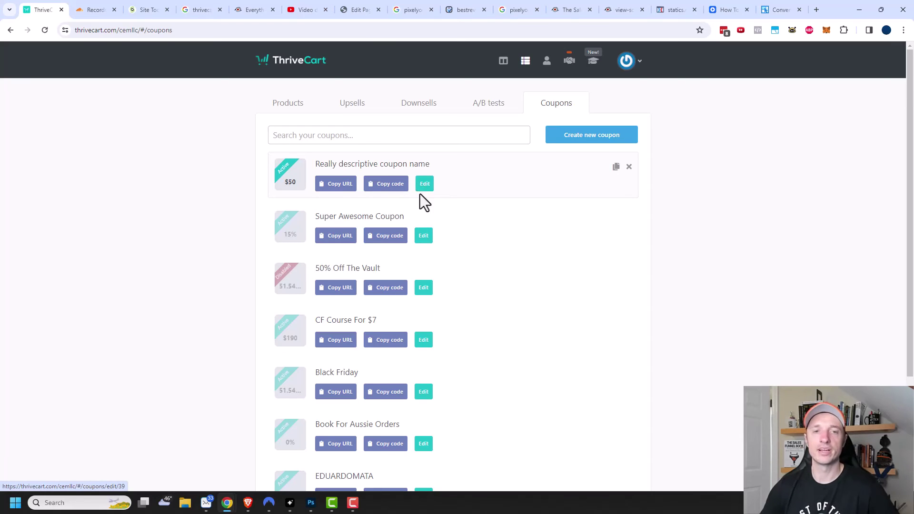
click(330, 187)
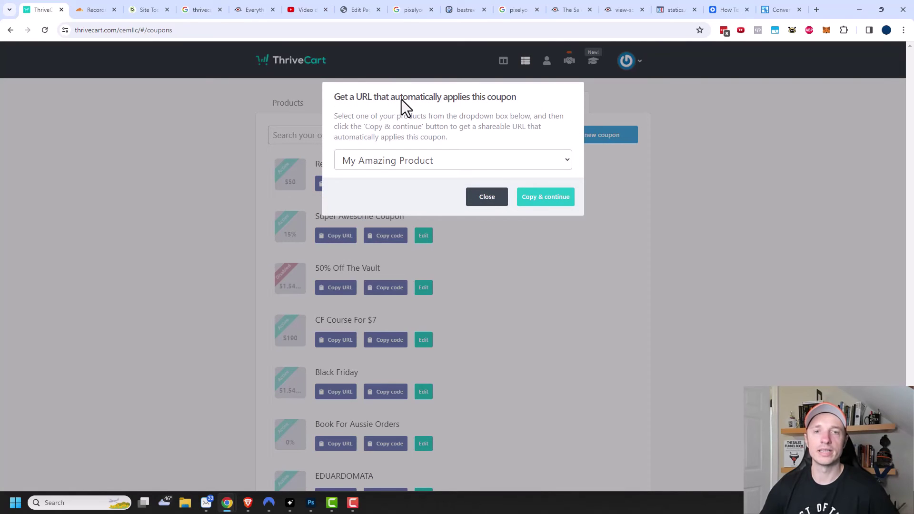
click(415, 161)
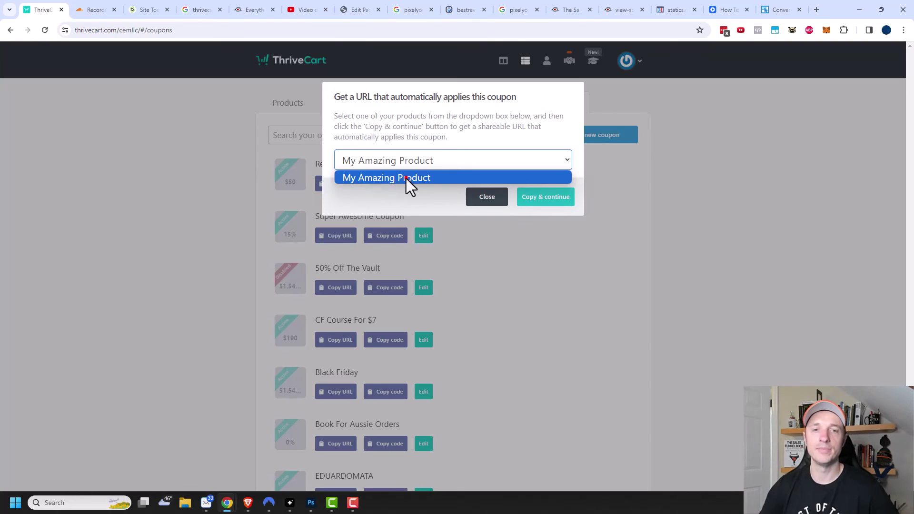
click(407, 179)
click(553, 197)
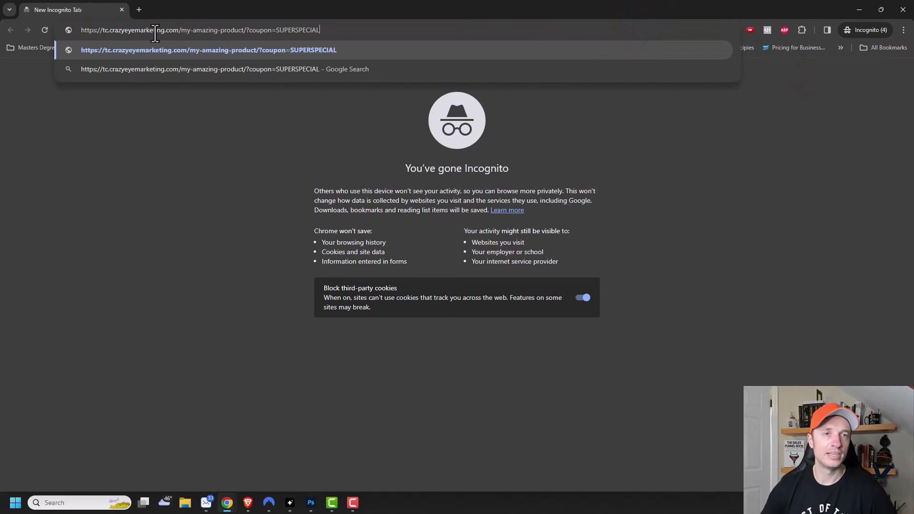
- Load the copied ?coupon=SUPERSPECIAL link in the private window
drag(181, 30, 241, 32)
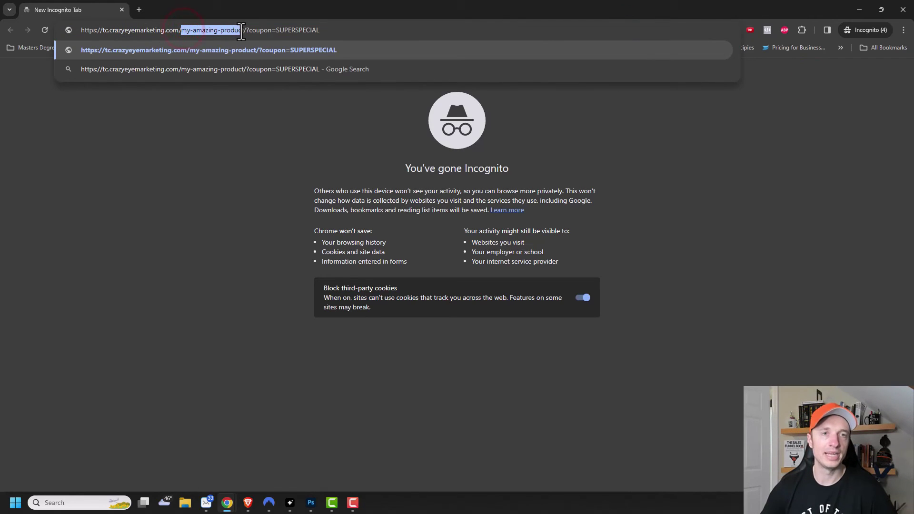
click(338, 30)
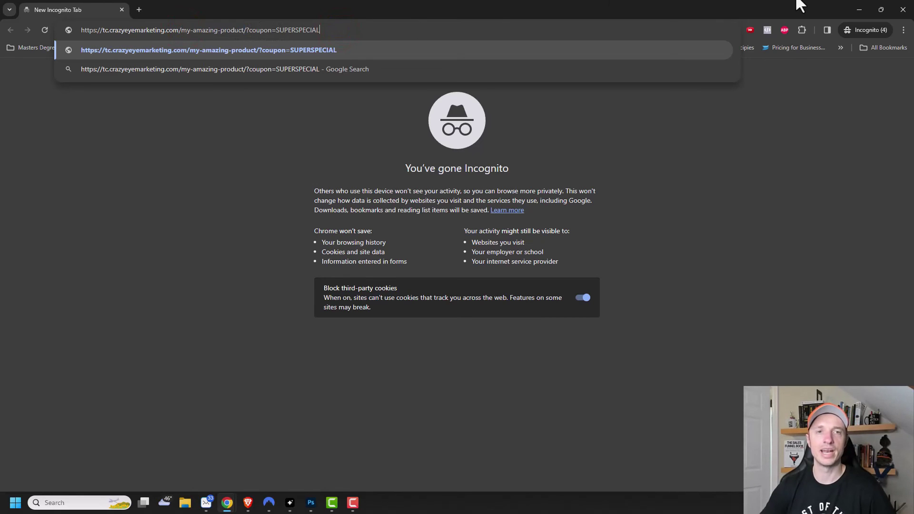
key(Return)
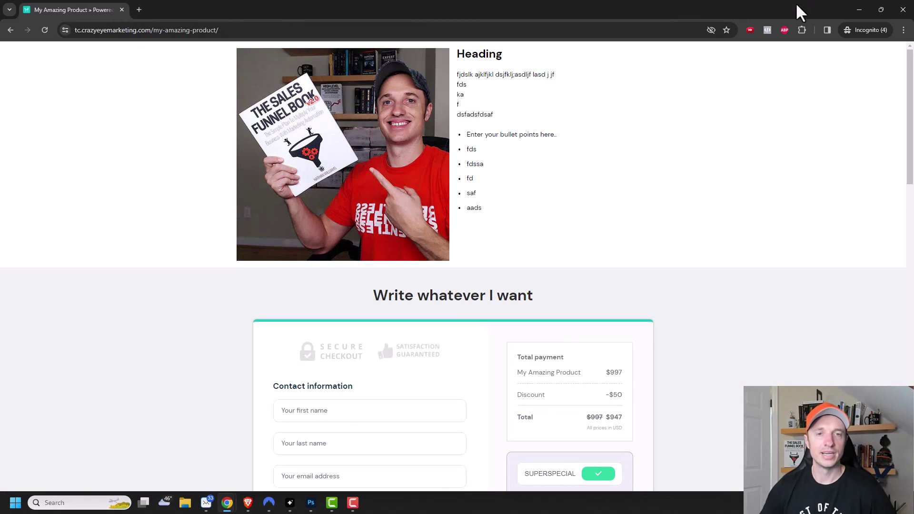
scroll(809, 97, down, 3)
scroll(810, 107, down, 1)
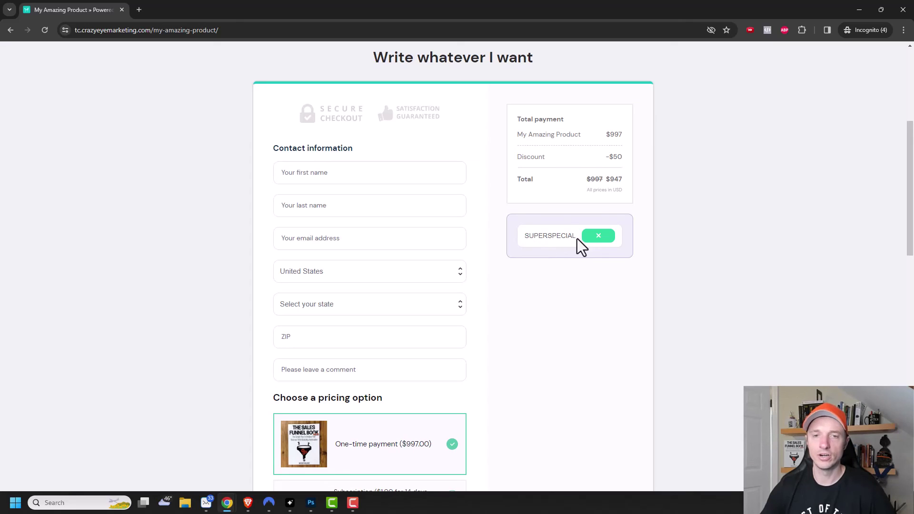
scroll(556, 243, down, 2)
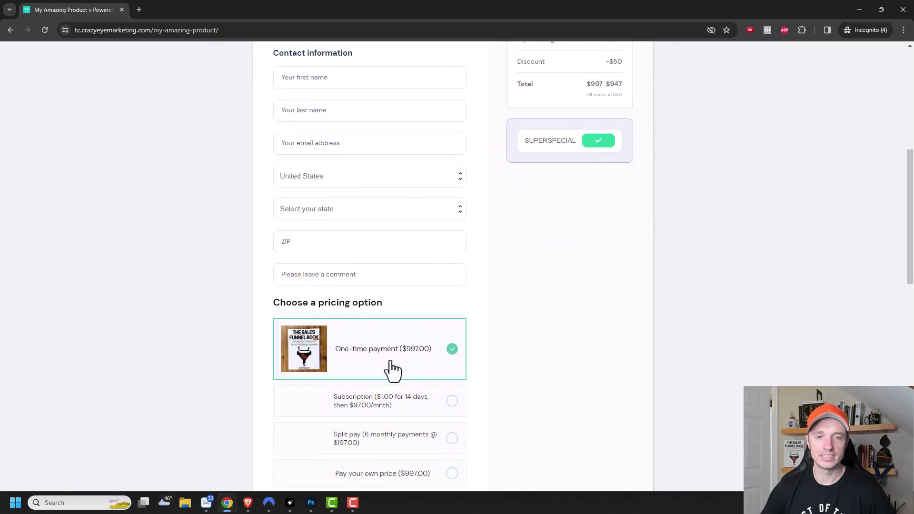
- Toggle Subscription then One-time payment, confirming the $997 total drops to $947
click(420, 404)
scroll(662, 326, up, 1)
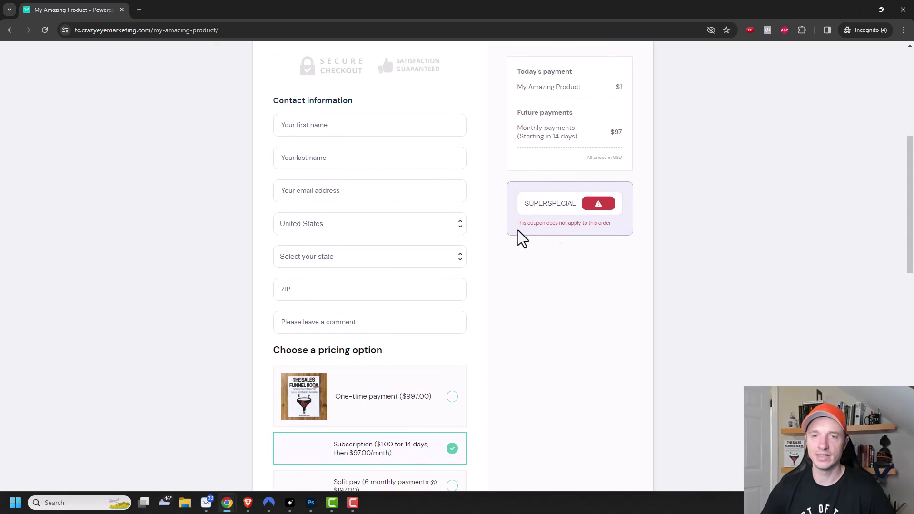
scroll(538, 233, down, 1)
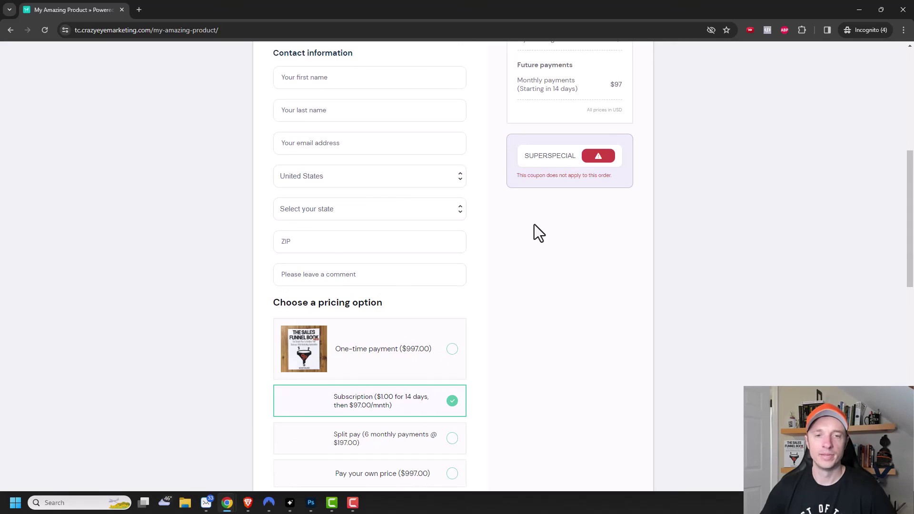
click(394, 357)
scroll(583, 285, up, 2)
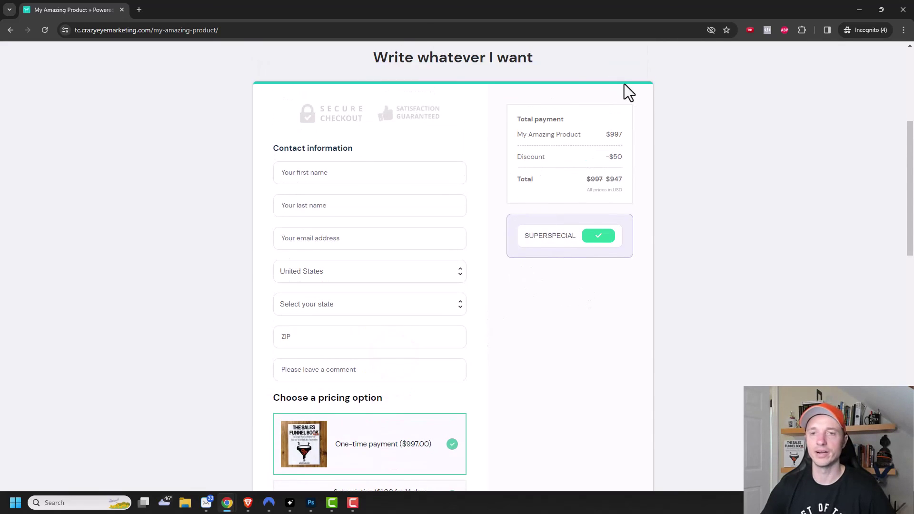
scroll(571, 214, down, 1)
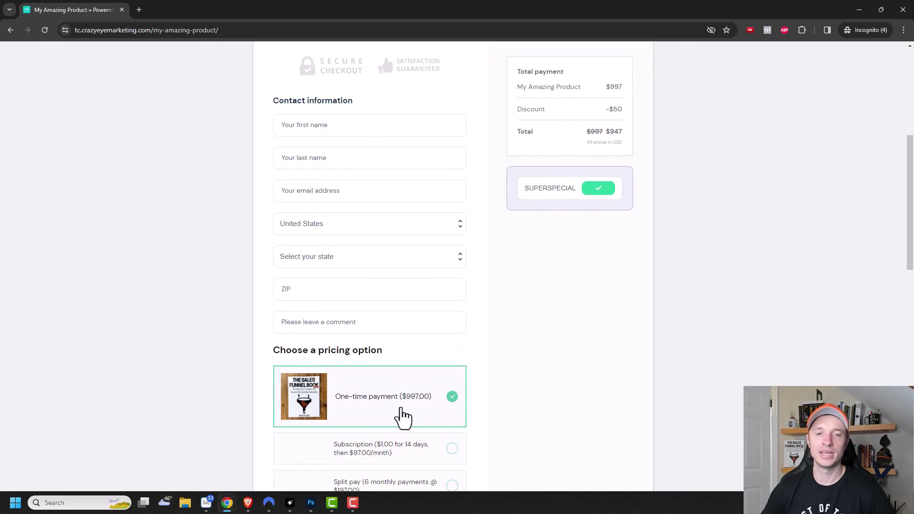
scroll(605, 230, up, 3)
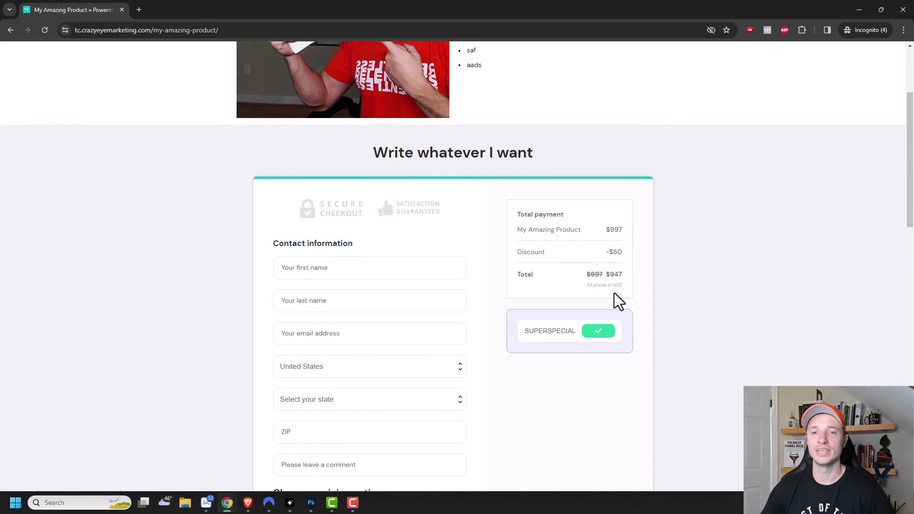
- Minimize the private window, copy the coupon code and paste it to show SUPERSPECIAL
click(857, 11)
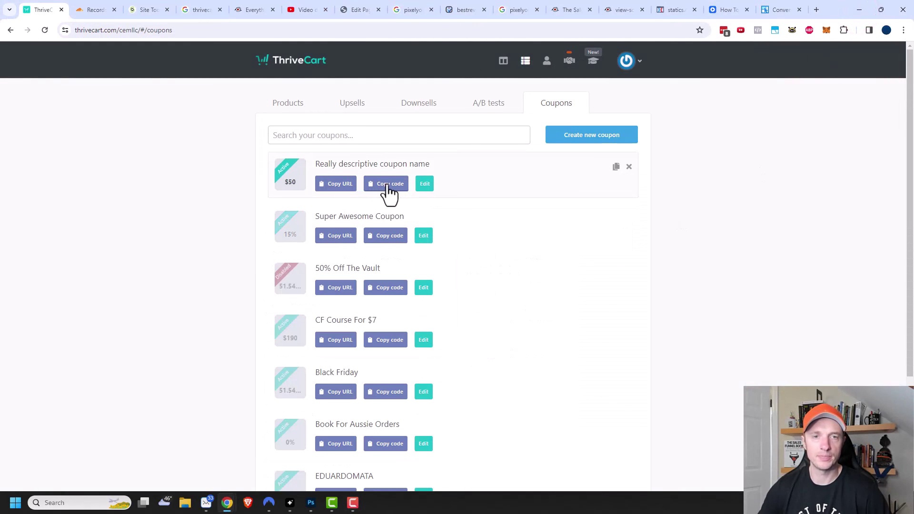
click(385, 191)
click(358, 30)
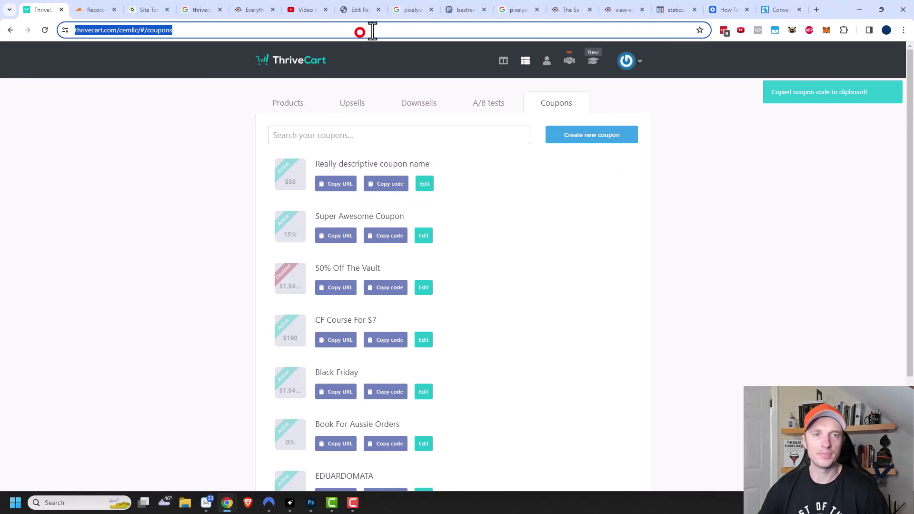
key(ctrl+v)
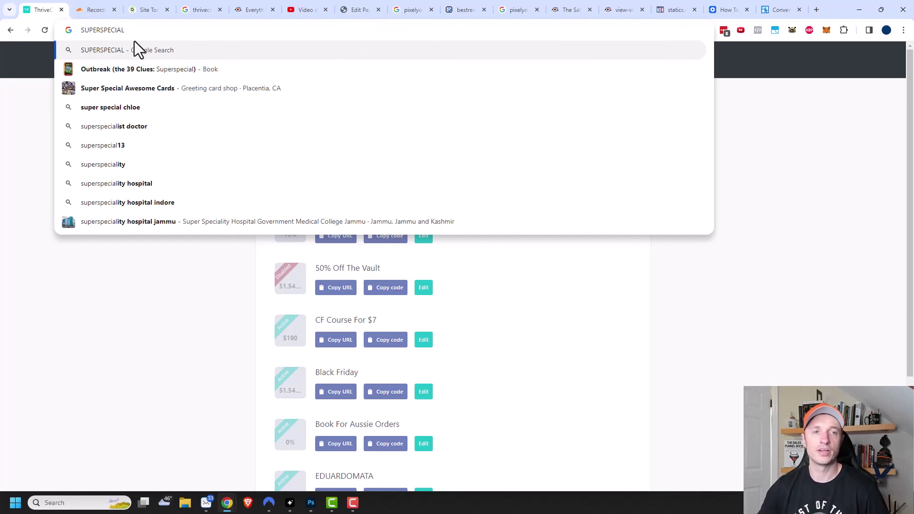
click(167, 318)
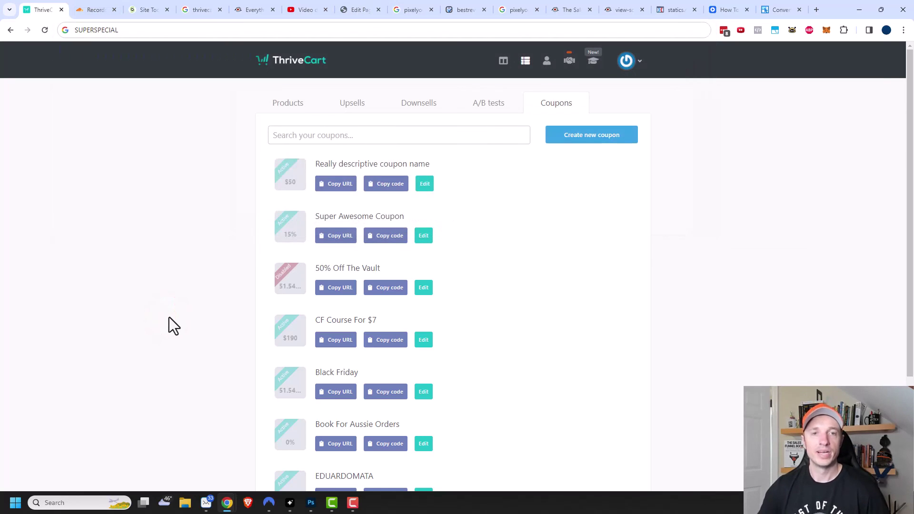